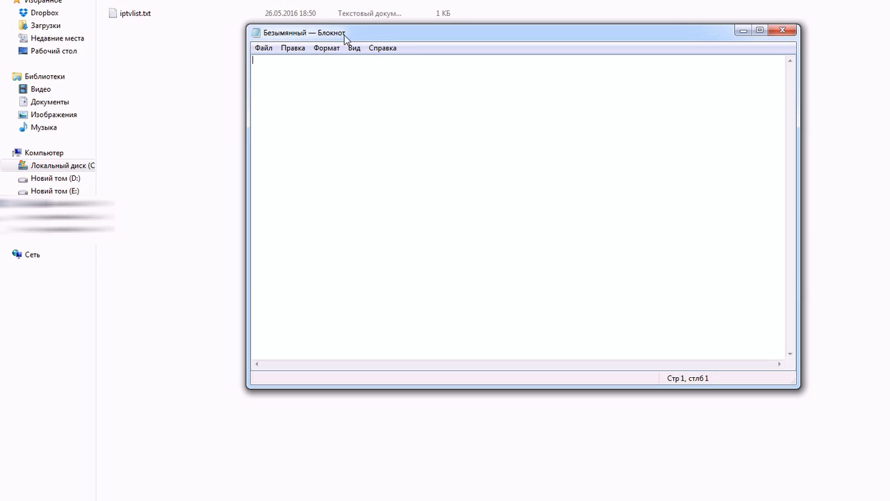
Save the blank document as iptvlist.txt with UTF-8 encoding in the C: drive's test folder, replacing the existing file.
left_click(264, 48)
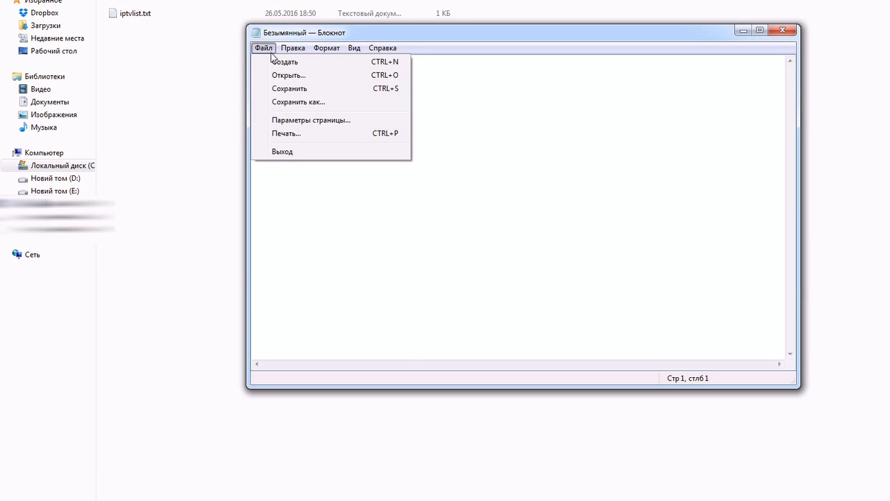
left_click(319, 101)
left_click(622, 363)
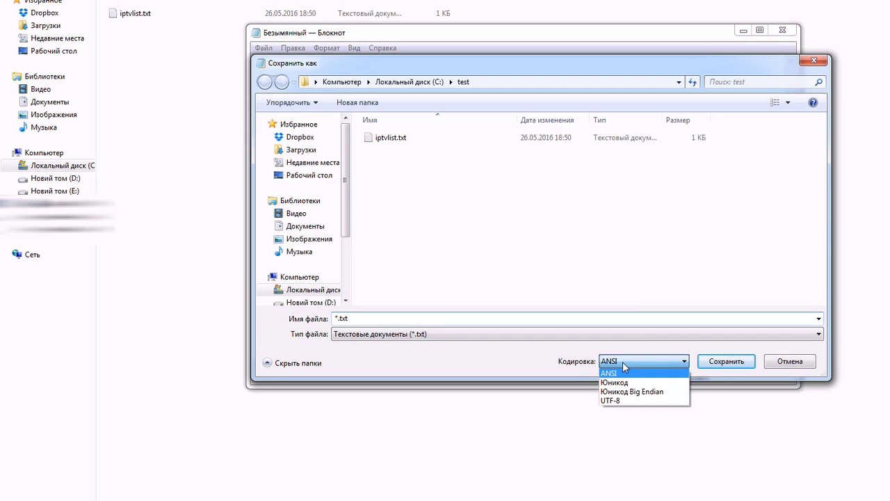
left_click(623, 401)
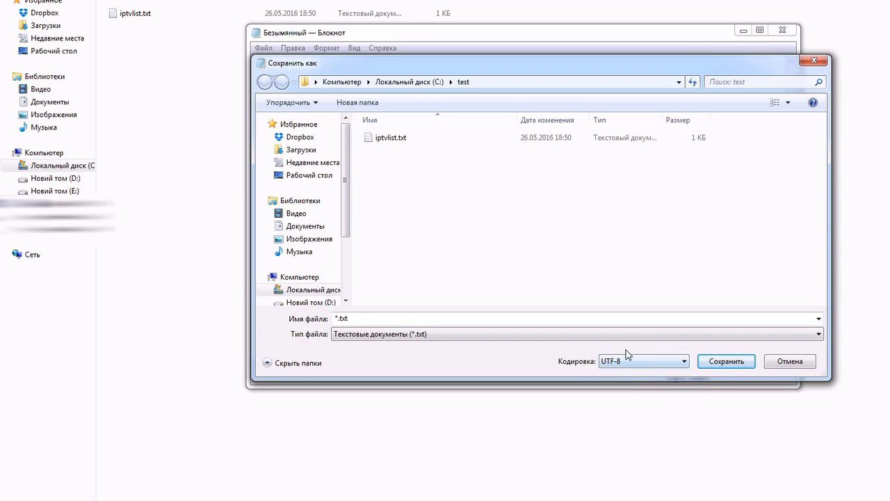
left_click_drag(349, 320, 315, 324)
type("ip")
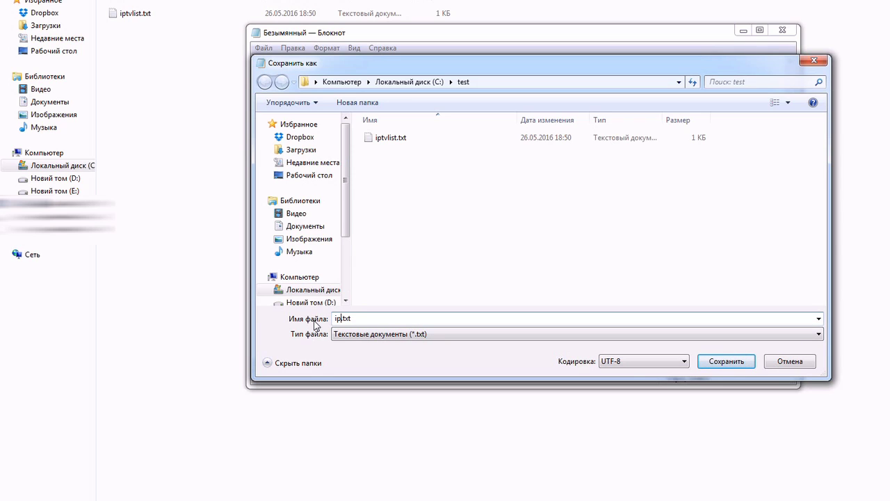
type("tvlist")
left_click(733, 362)
left_click(610, 257)
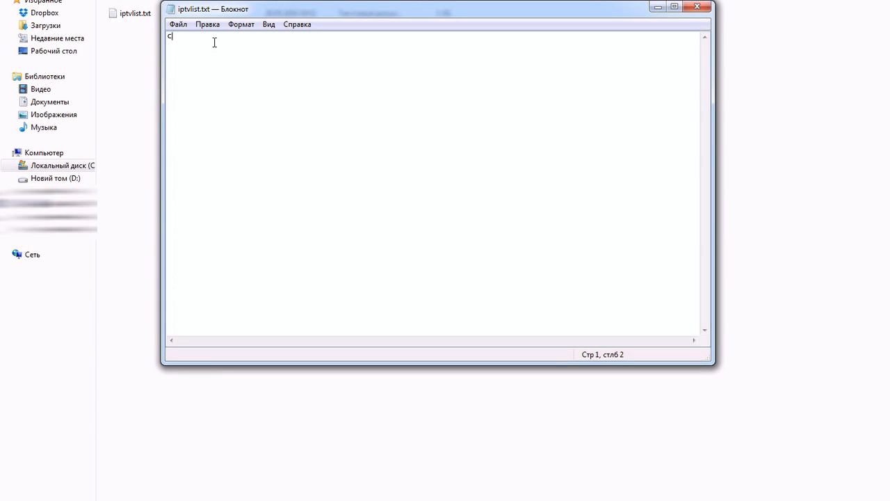
type("hannel name, ip address")
key("Return")
type("for e")
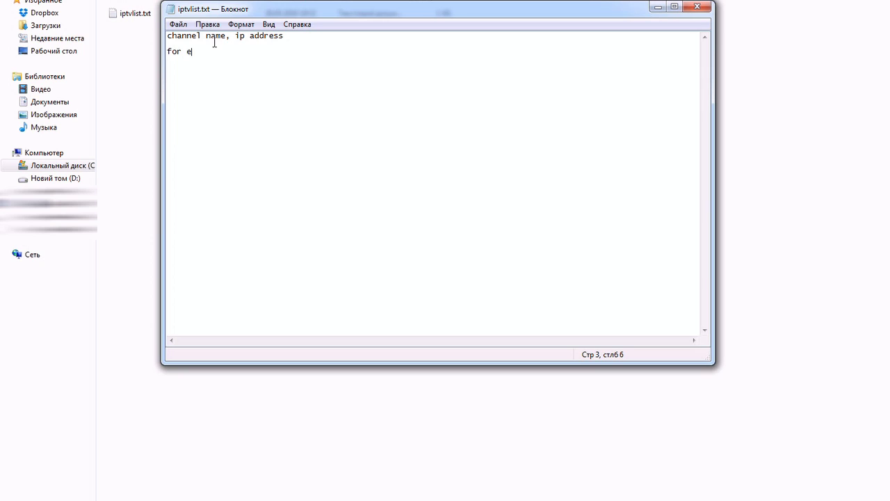
type("xample")
key("Return")
type("test,http://192.168.1.2:1234/upd")
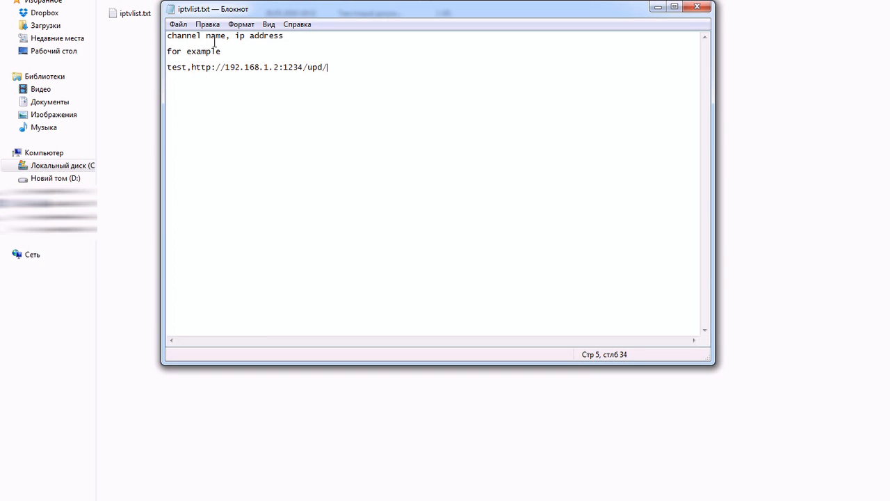
type("/255.255.255.0:8888")
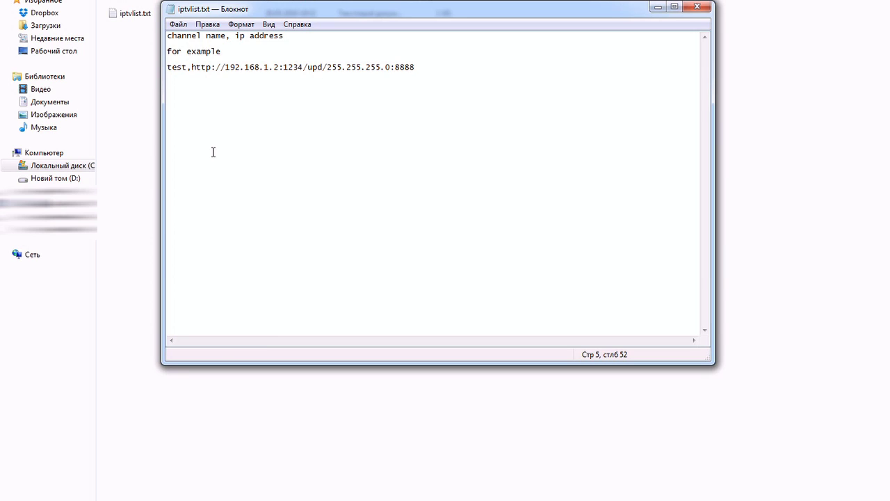
Save the edited iptvlist.txt and close it.
left_click(179, 27)
left_click(204, 65)
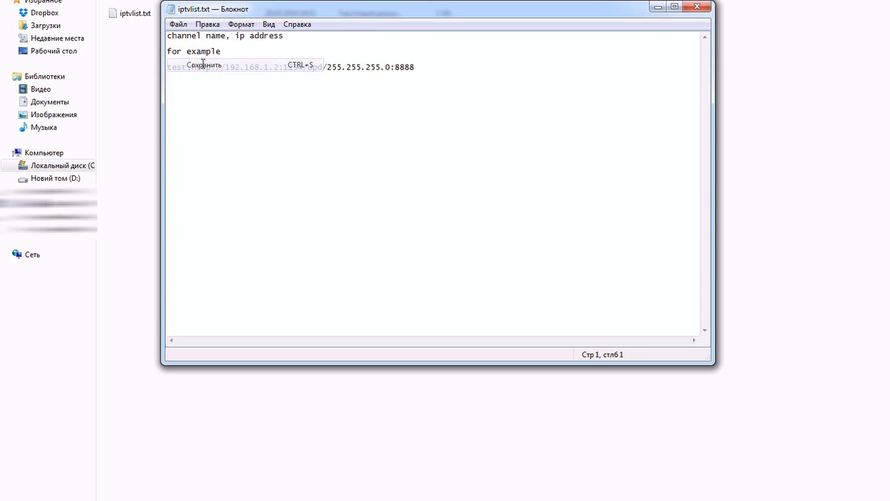
left_click(699, 8)
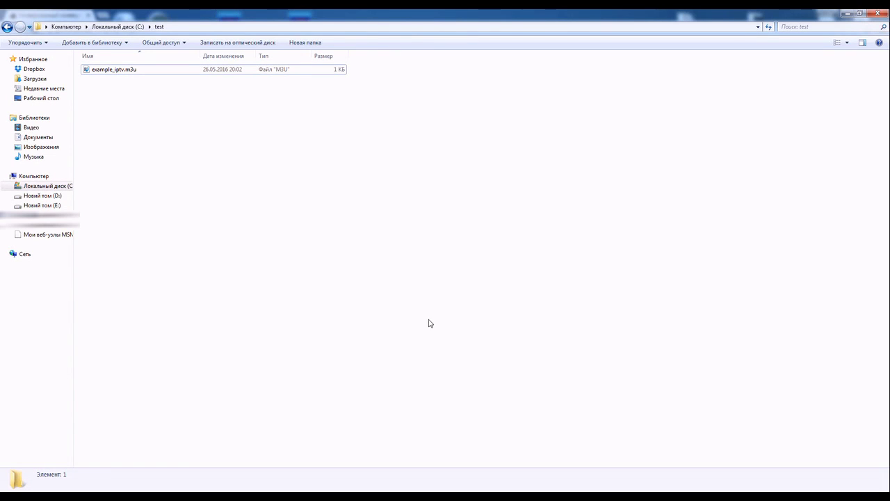
Open example_iptv.m3u from the test folder in Notepad and copy its entire content.
left_click(123, 70)
right_click(123, 70)
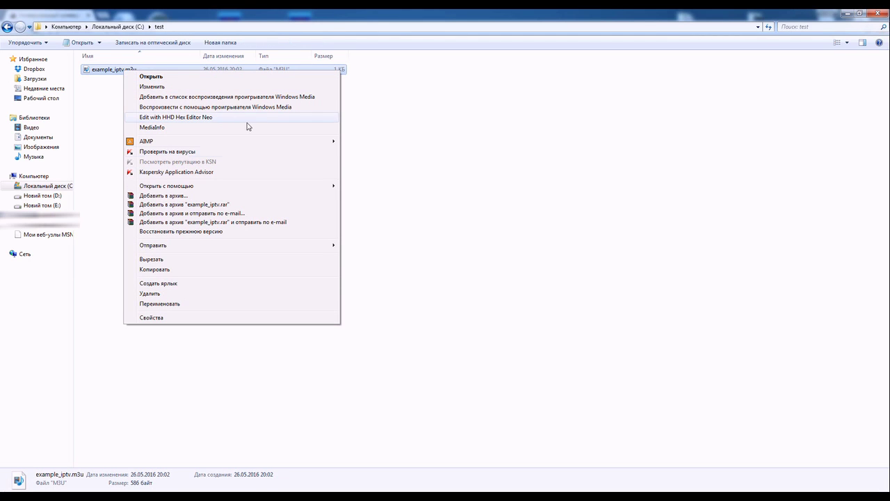
mouse_move(262, 188)
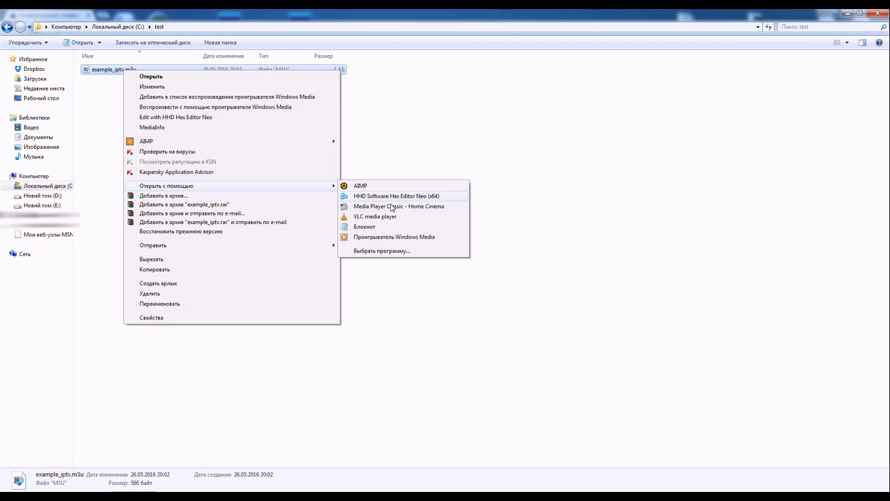
left_click(364, 227)
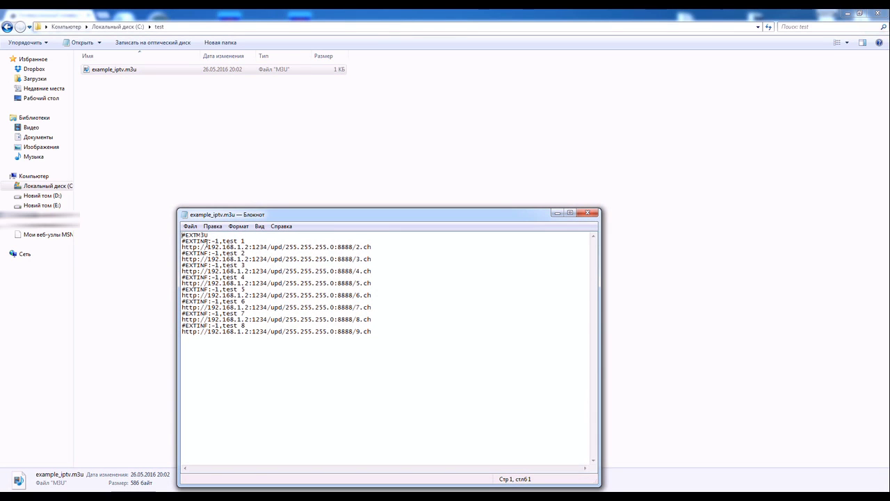
left_click_drag(183, 237, 385, 334)
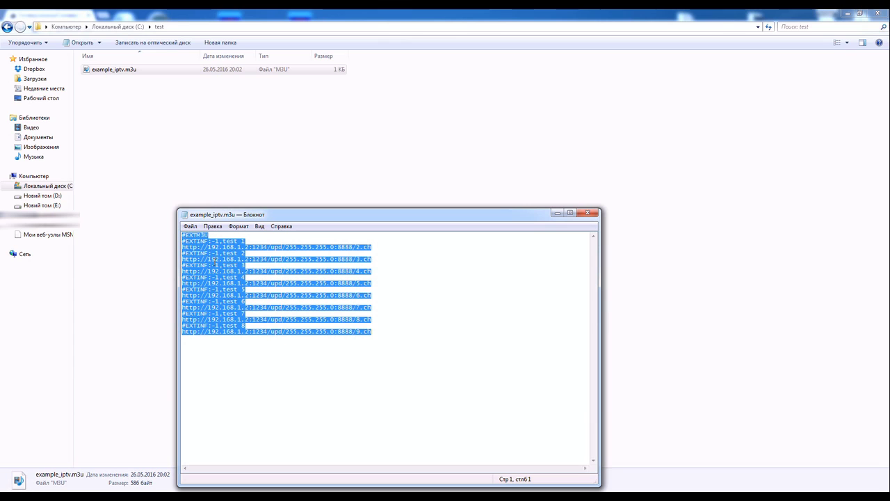
right_click(217, 259)
left_click(250, 290)
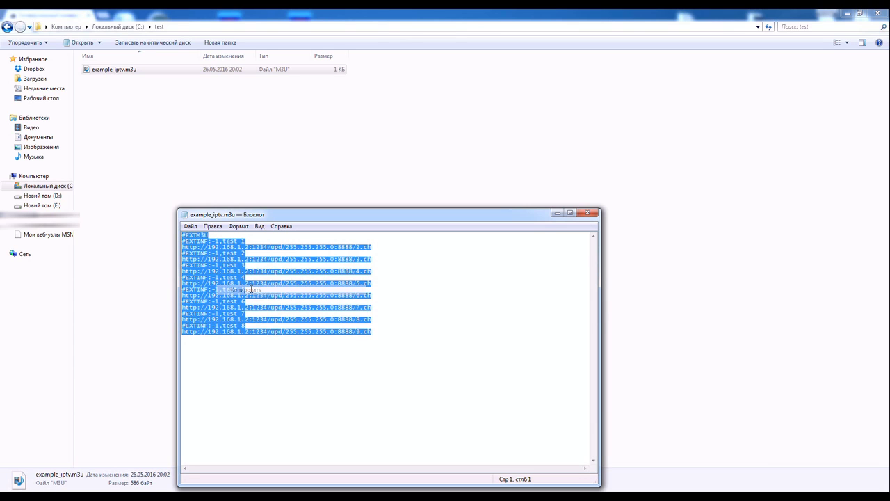
Switch to the online playlist converter in Chrome and paste the copied playlist into the source field.
key("alt+Tab")
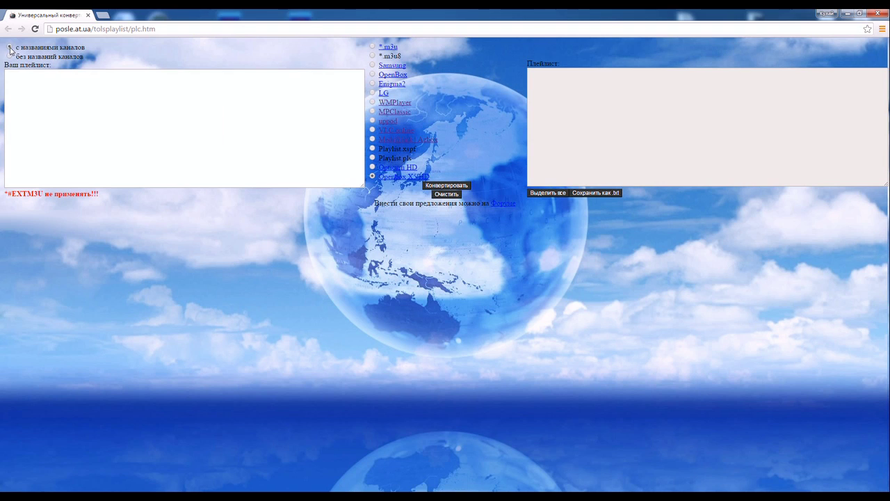
left_click(16, 93)
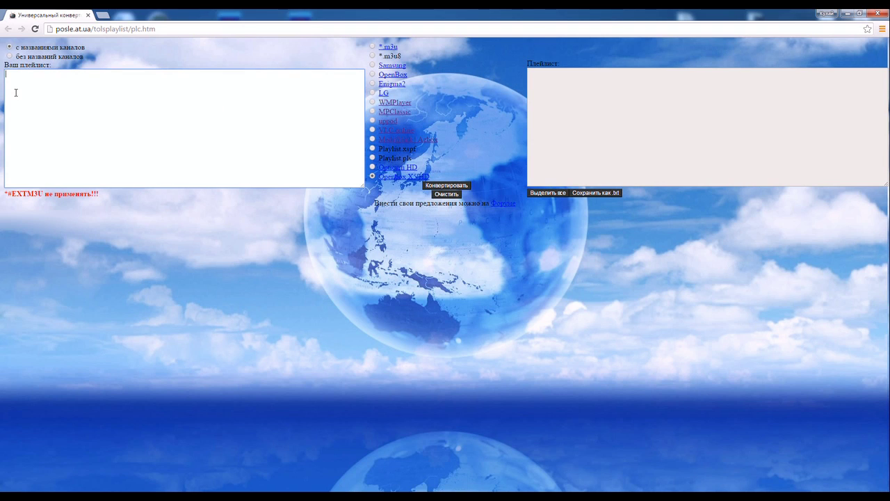
key("ctrl+v")
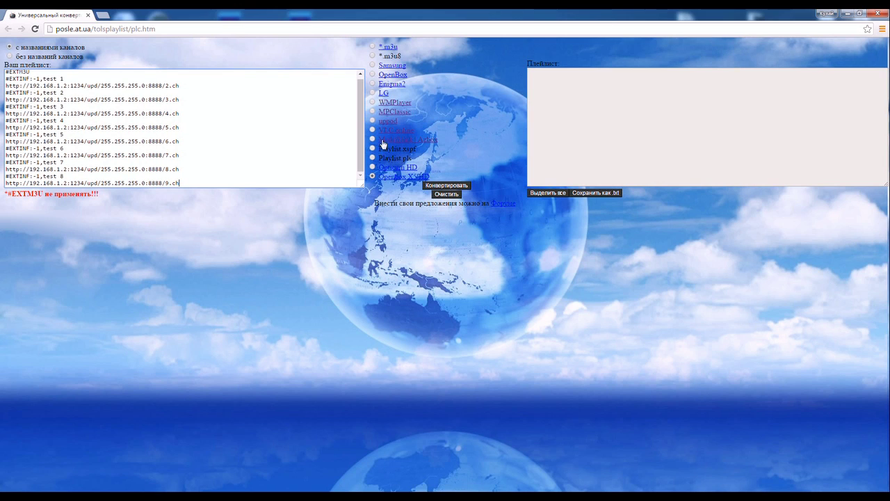
Check the note about #EXTM3U and delete that header line, including its line break, from the source playlist.
left_click_drag(360, 131, 359, 128)
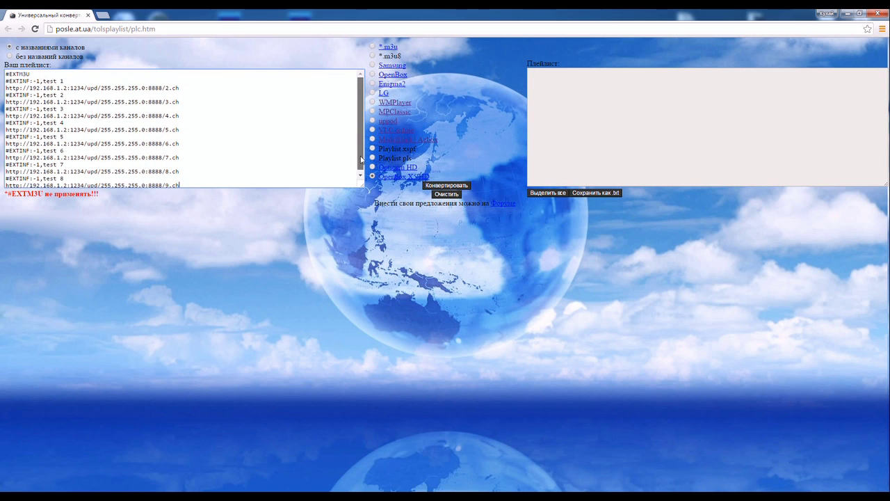
double_click(16, 74)
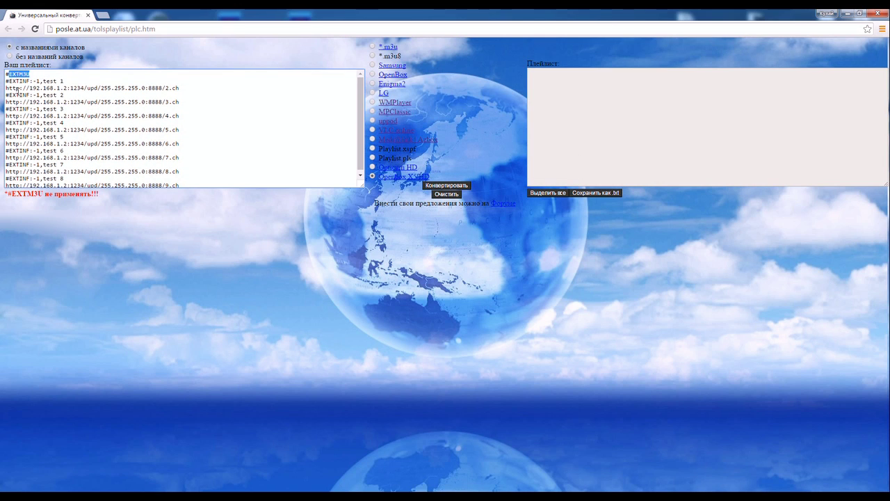
triple_click(7, 195)
left_click_drag(6, 195, 13, 193)
left_click(12, 192)
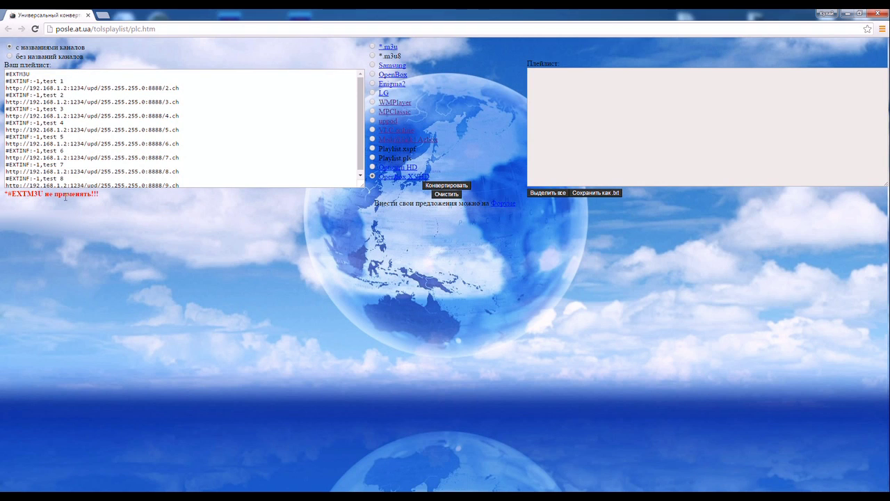
left_click_drag(92, 196, 5, 198)
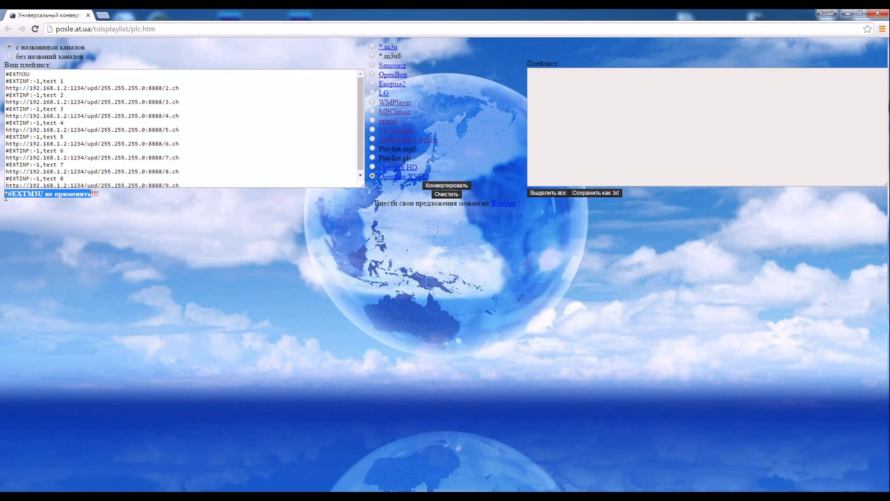
left_click_drag(31, 74, 1, 73)
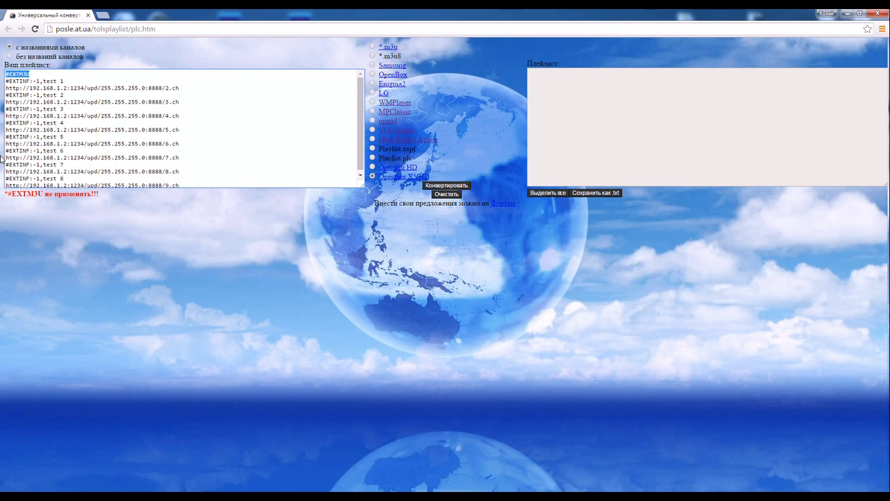
key("Delete")
key("Delete")
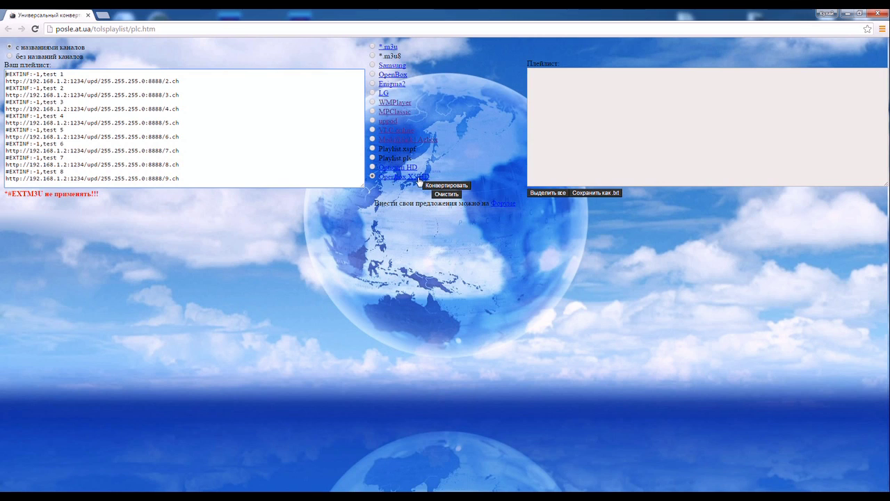
Convert the playlist to the last listed Openbox format and copy the whole converted channel list.
left_click(372, 176)
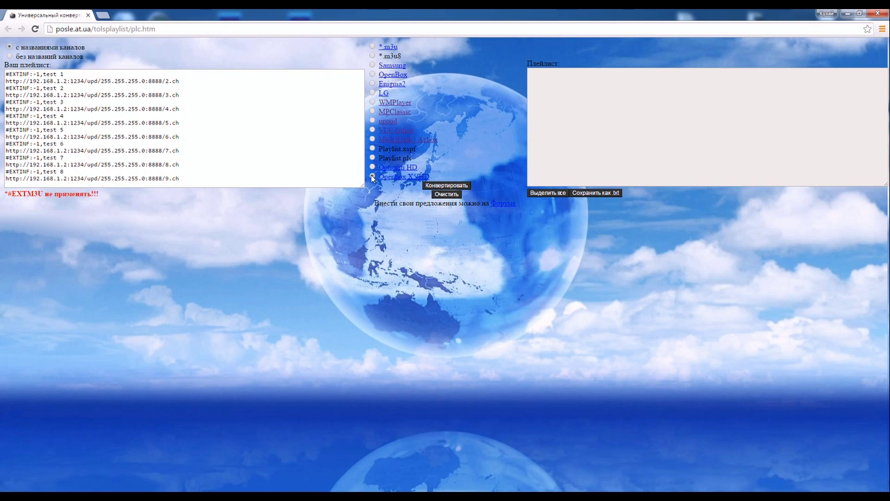
left_click(457, 186)
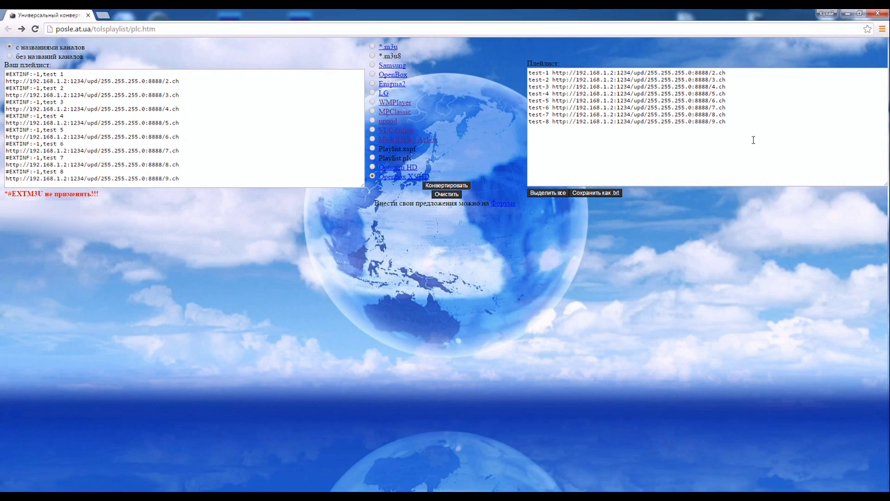
left_click_drag(727, 122, 522, 72)
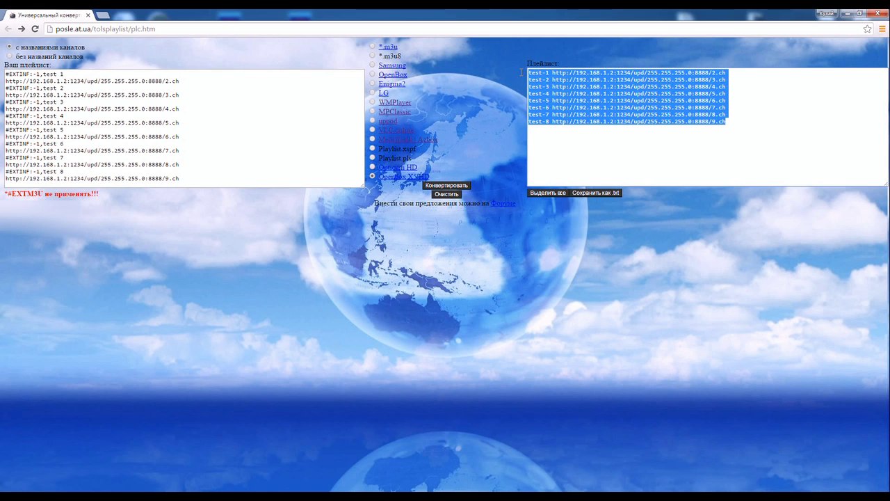
right_click(637, 95)
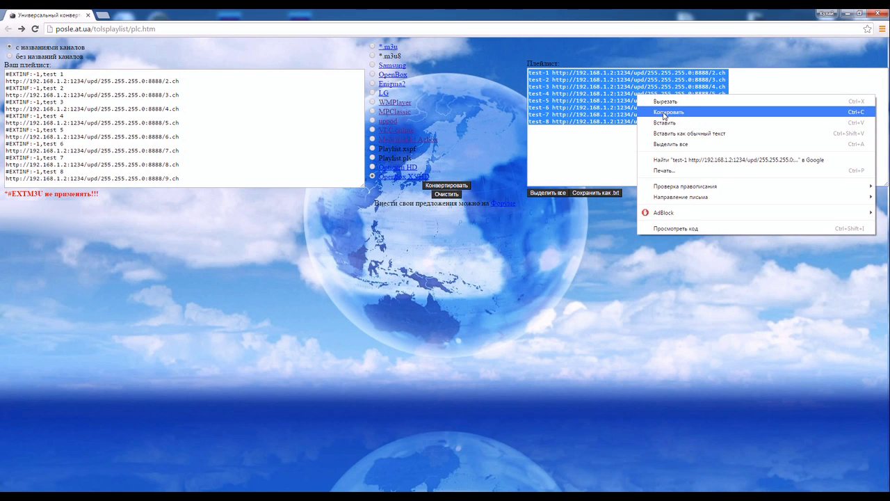
left_click(664, 113)
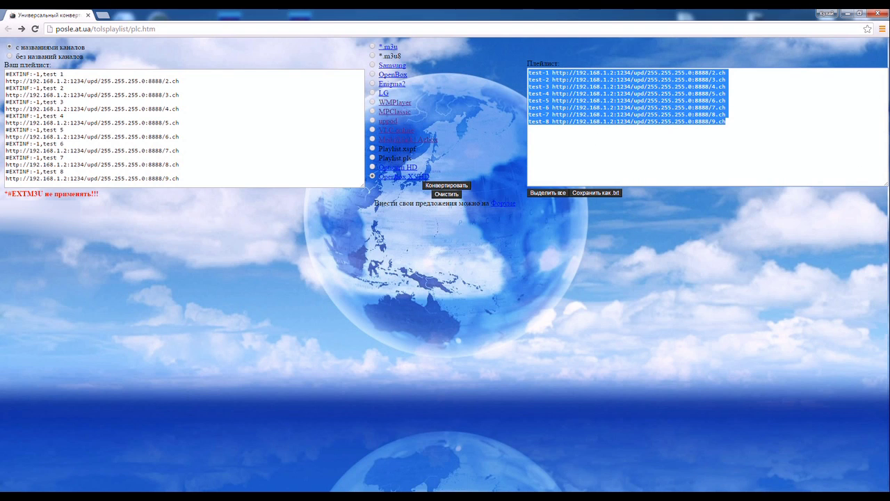
Return to the test folder in Explorer and create a new text document named iptvlist.txt.
left_click(122, 443)
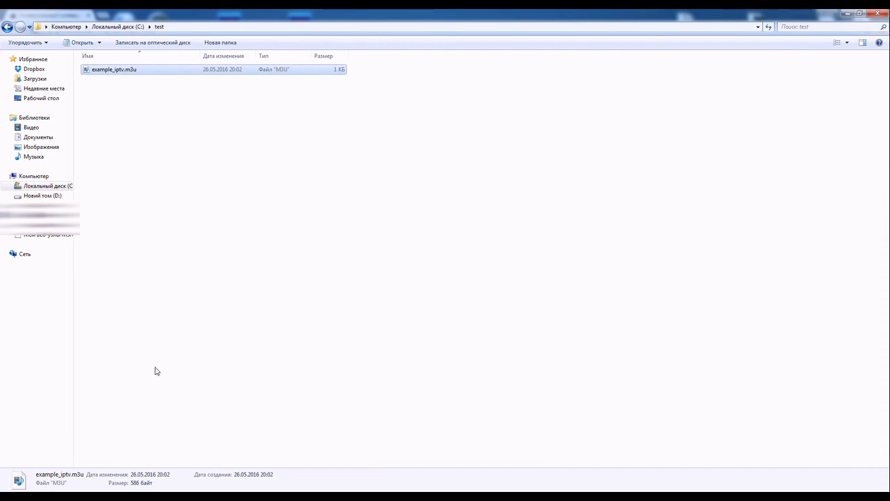
right_click(233, 204)
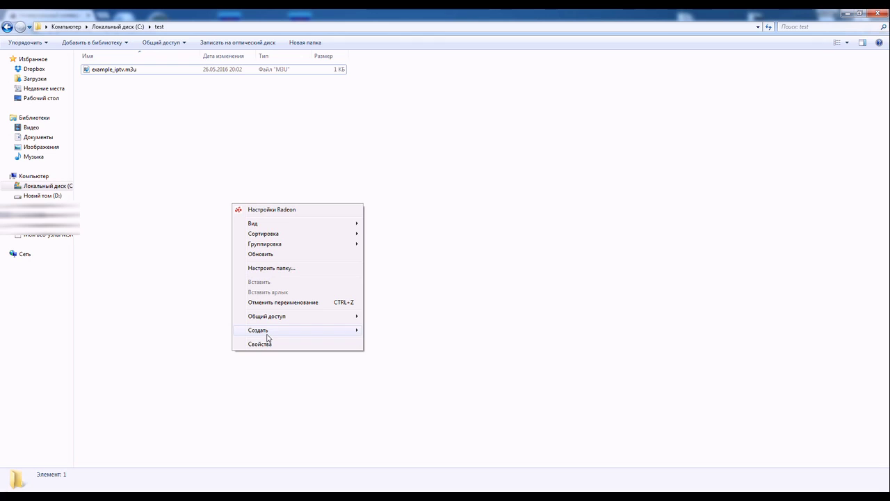
mouse_move(268, 334)
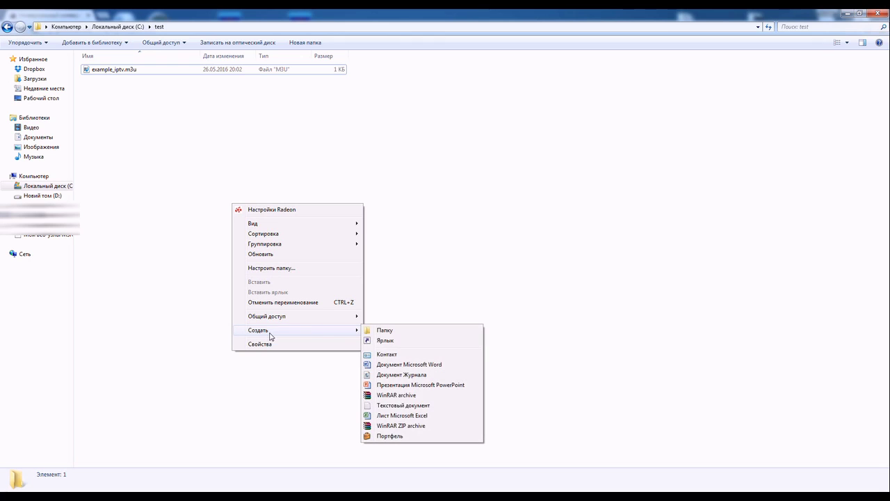
left_click(391, 406)
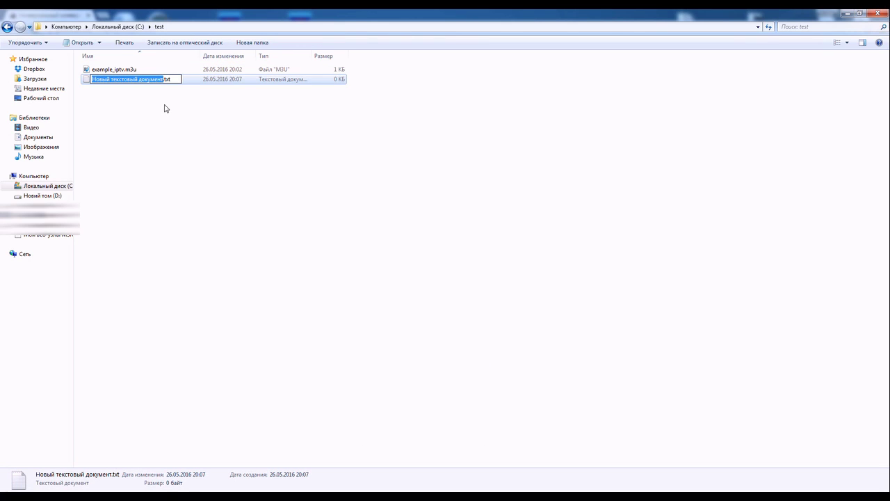
type("iptv")
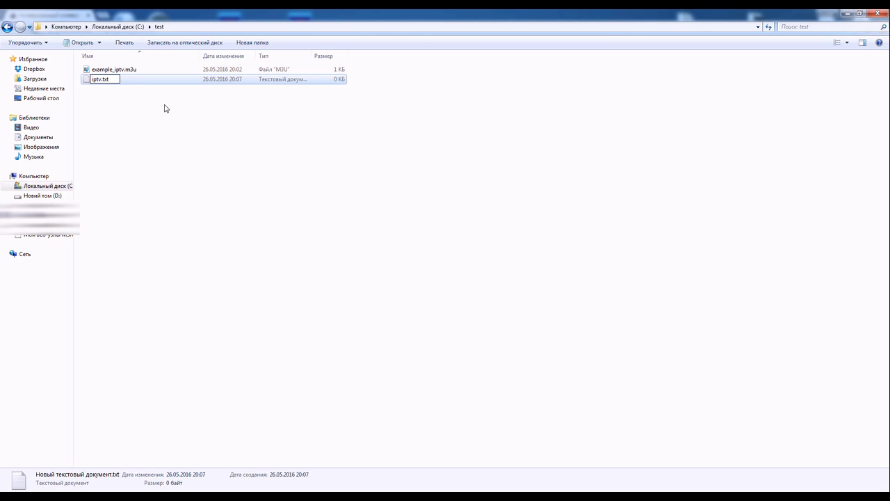
type("list")
left_click(159, 105)
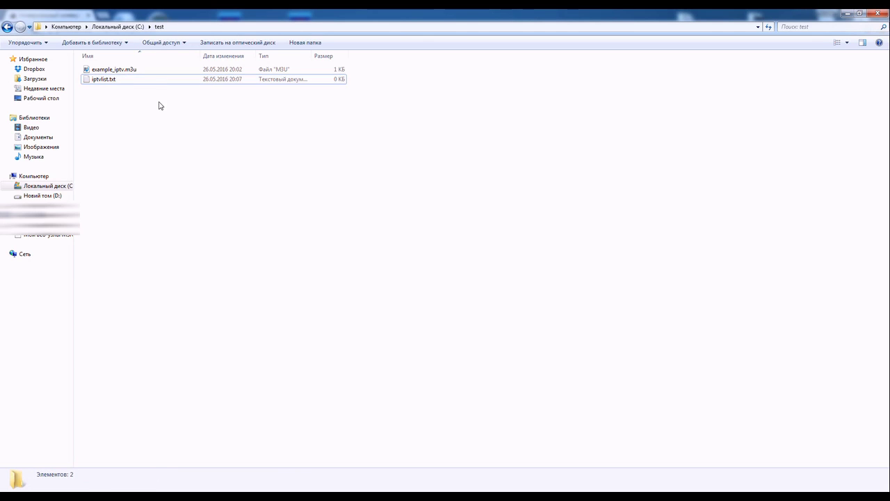
Open iptvlist.txt in Notepad, overwrite it with UTF-8 encoding and paste the copied channel list into it.
double_click(131, 79)
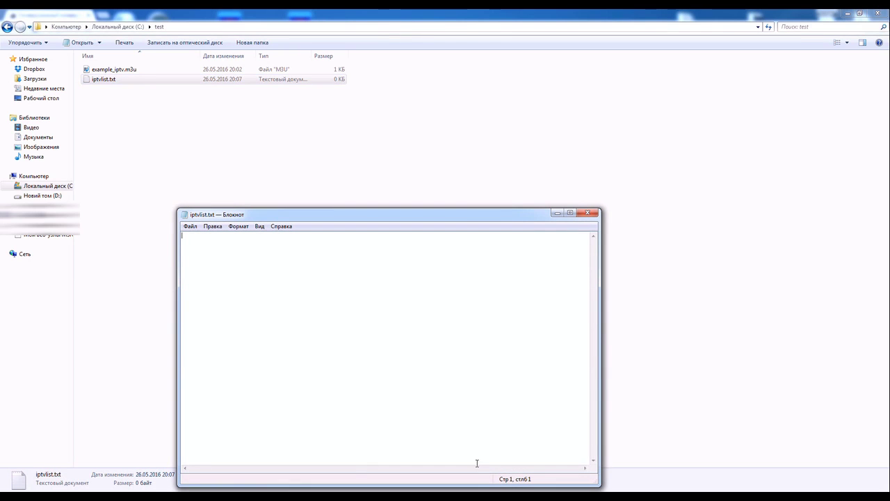
left_click(189, 227)
left_click(220, 269)
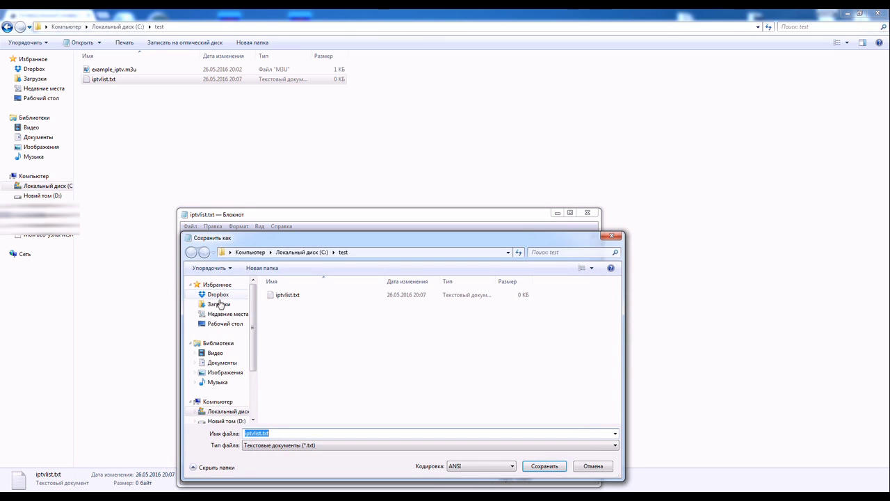
left_click(503, 467)
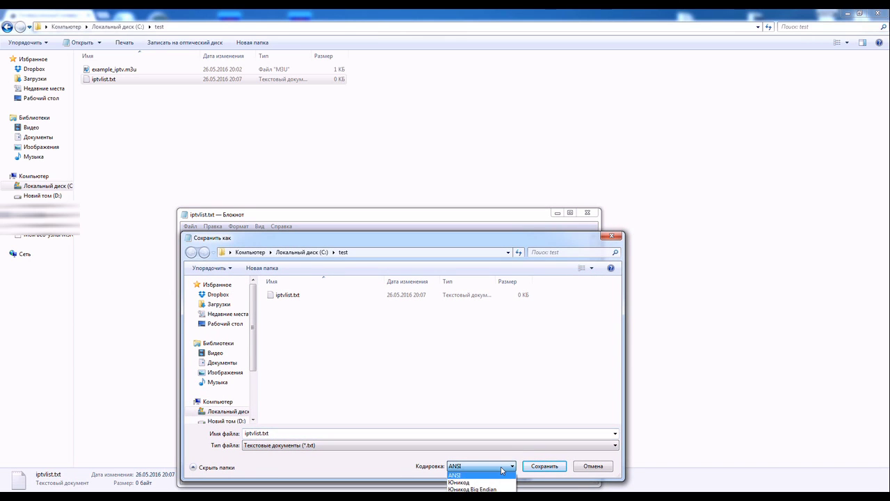
left_click(466, 496)
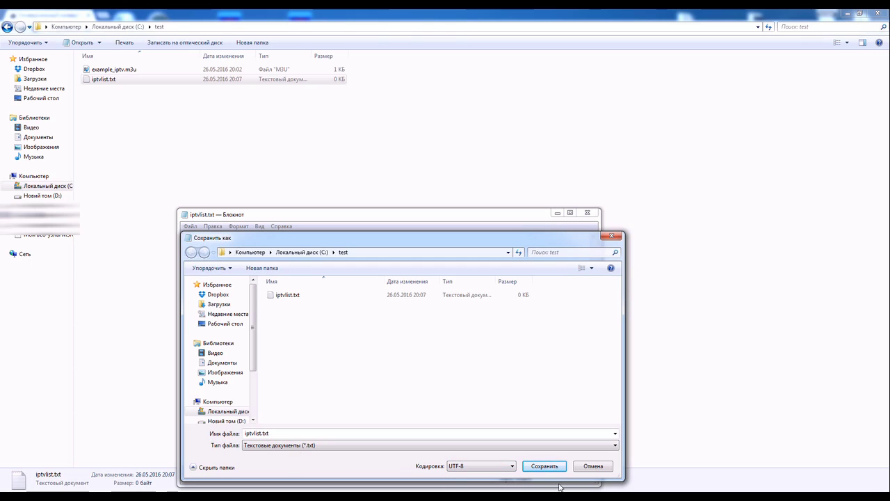
left_click(544, 466)
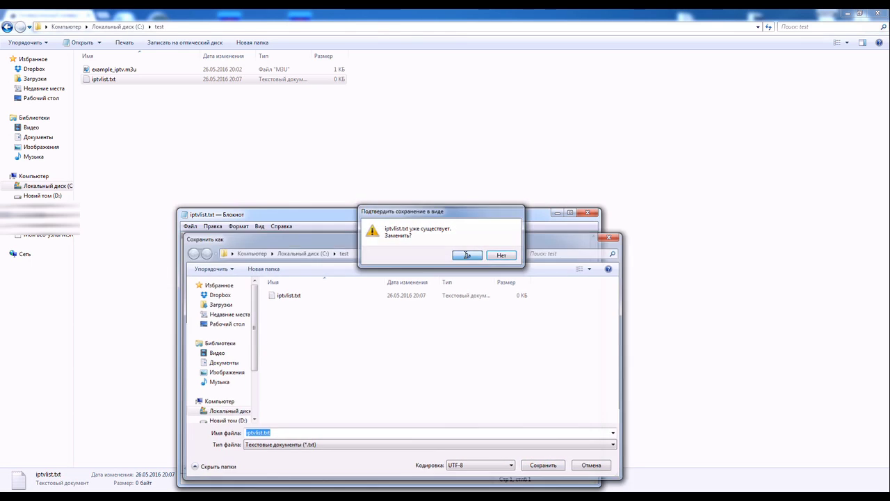
left_click(466, 255)
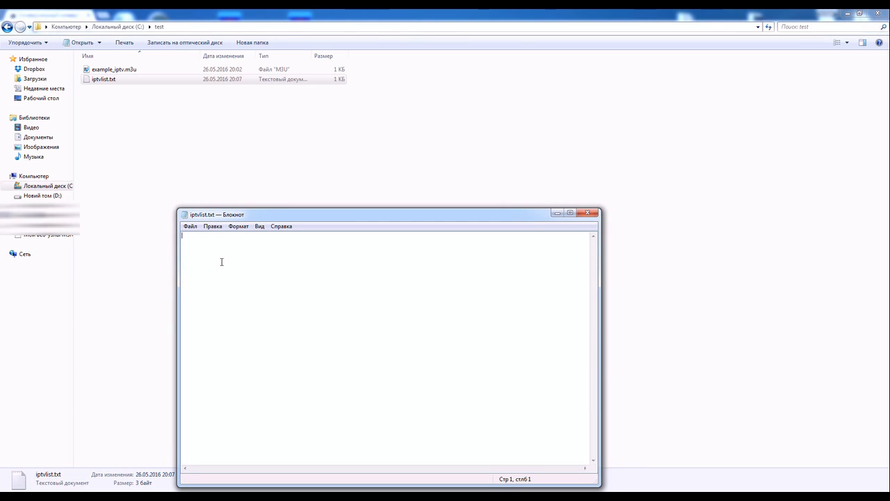
key("ctrl+v")
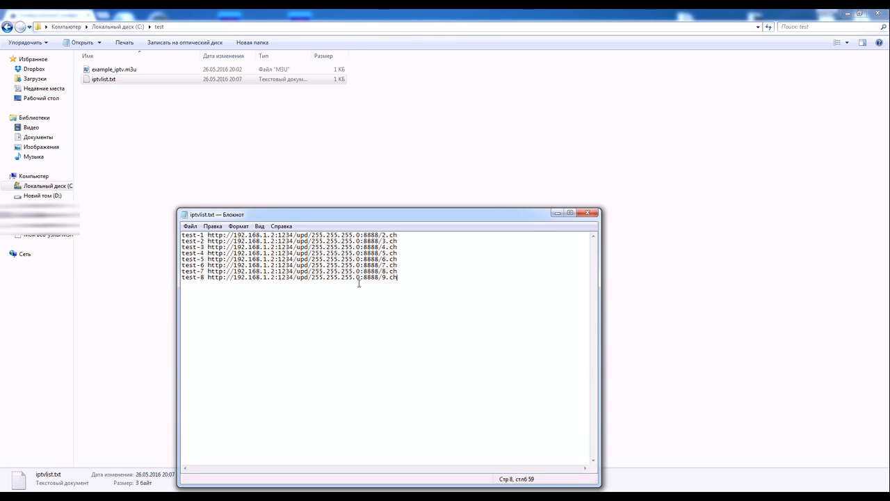
Replace every " http" with its leading space by ",http" so a comma separates each channel name from its address.
left_click(208, 277)
left_click(216, 228)
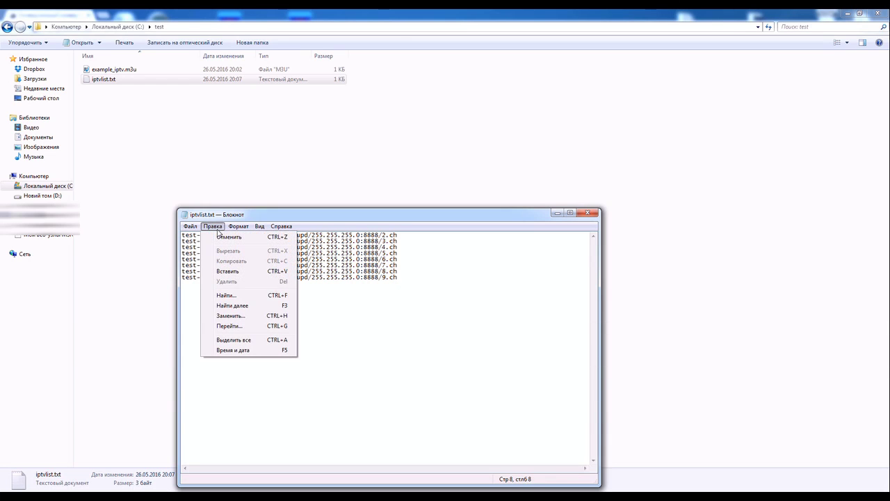
left_click(230, 317)
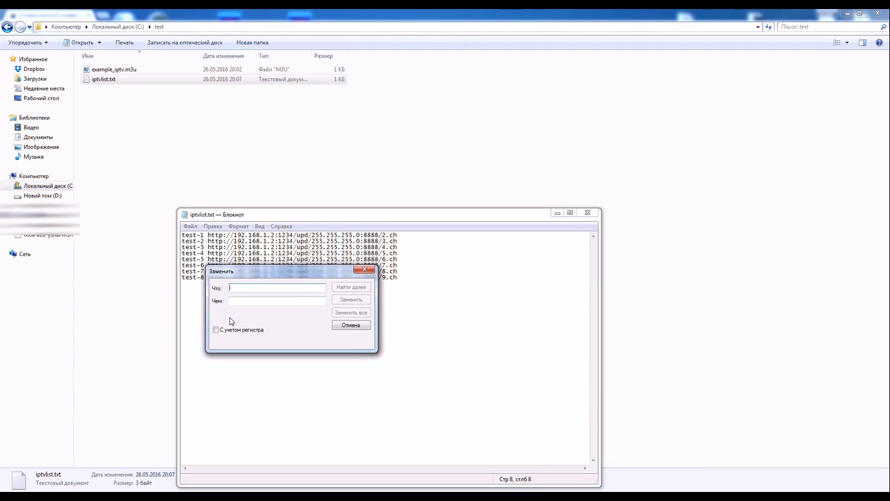
left_click(204, 236)
left_click_drag(204, 236, 223, 237)
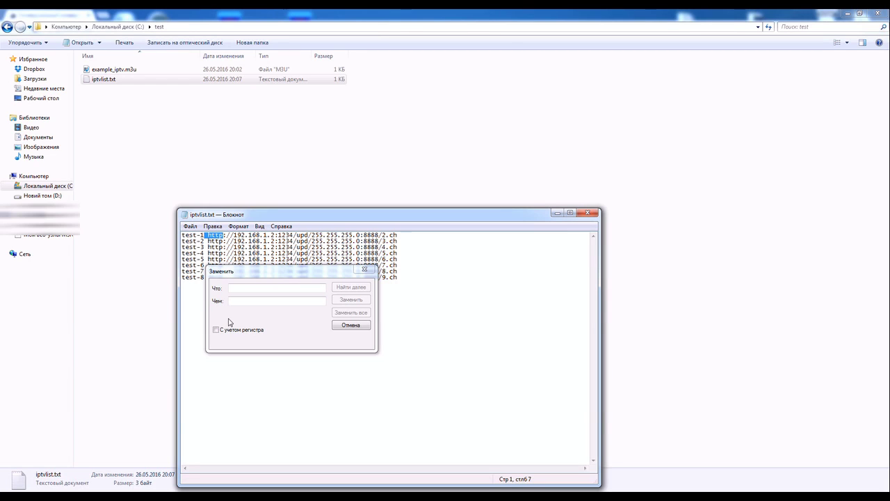
left_click(231, 287)
key("ctrl+v")
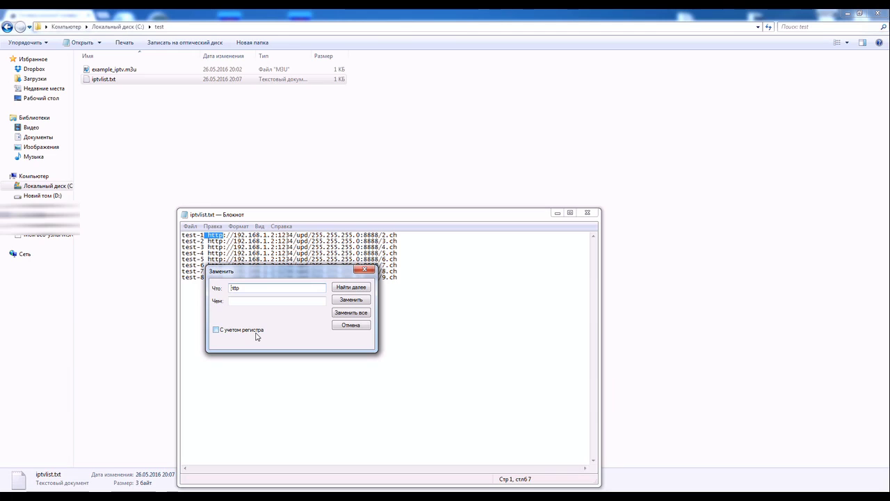
left_click(236, 301)
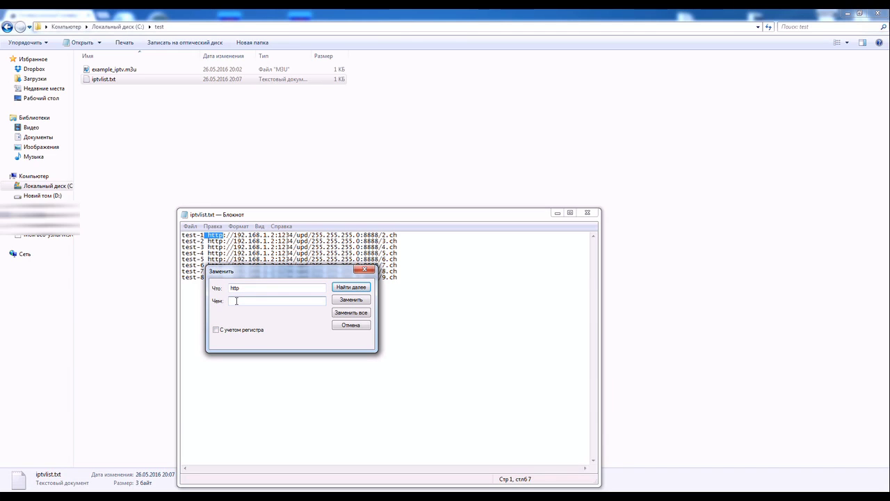
key("BackSpace")
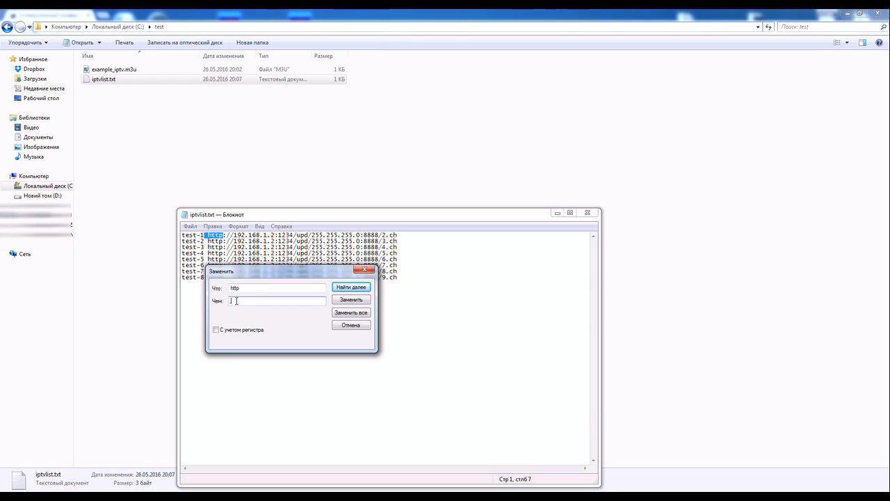
type("http")
left_click(356, 313)
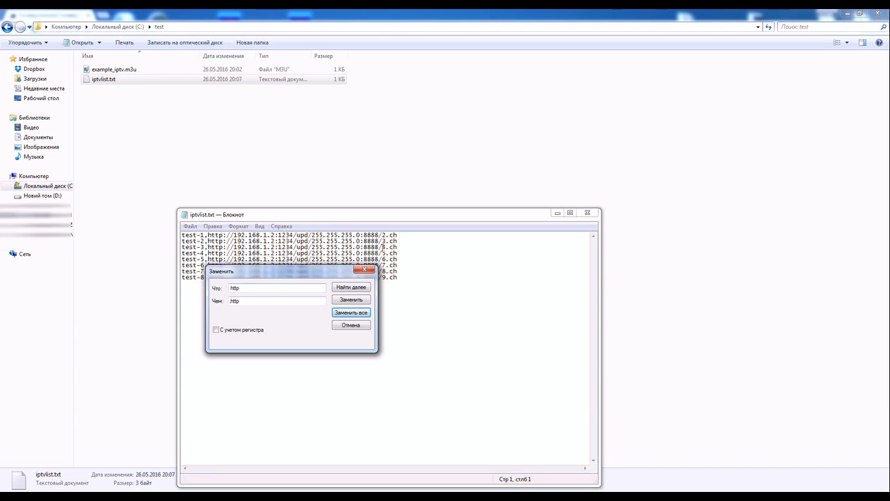
left_click(363, 270)
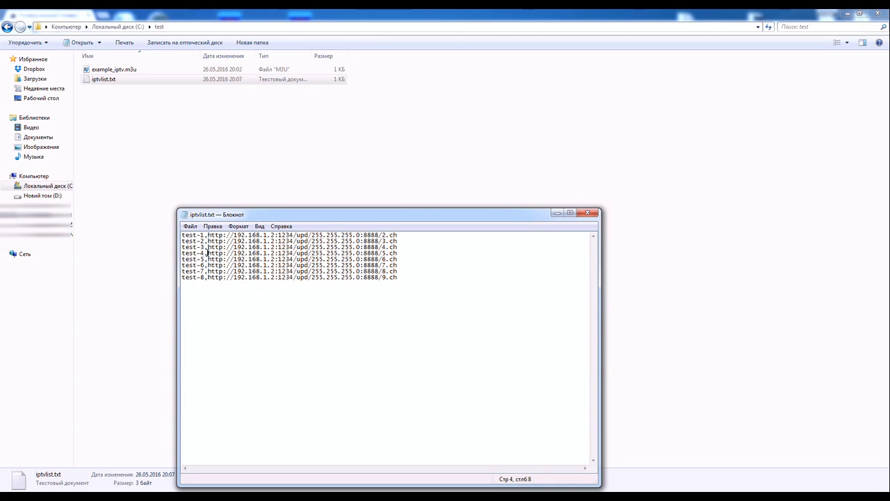
Save the edited iptvlist.txt and close it.
key("Left")
left_click(190, 226)
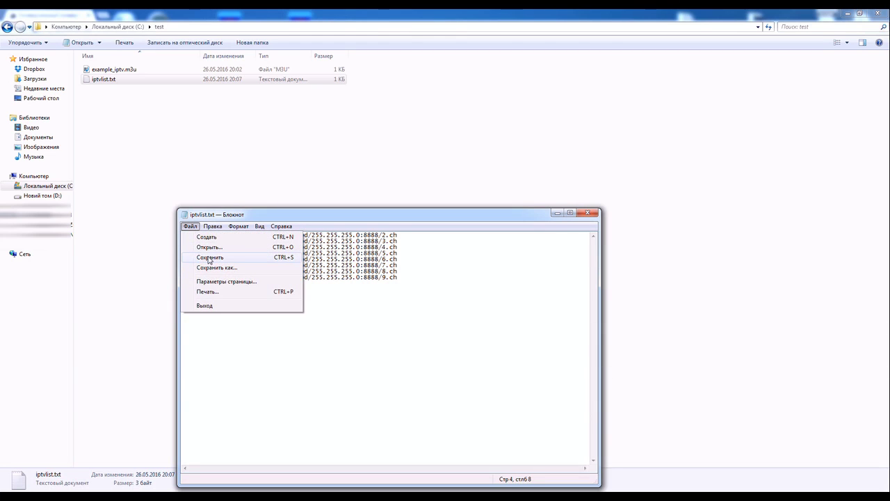
left_click(209, 257)
left_click(590, 212)
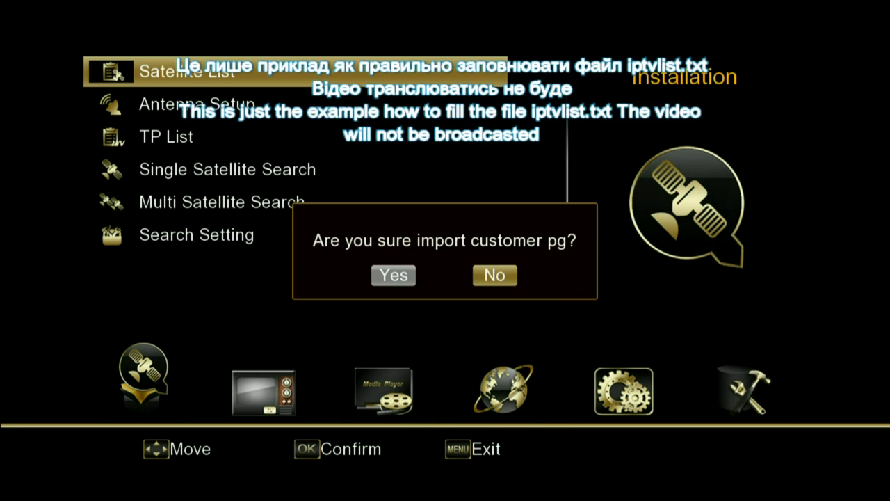
On the Openbox receiver, confirm the customer pg import and open IPTV from the Channel List section.
key("Left")
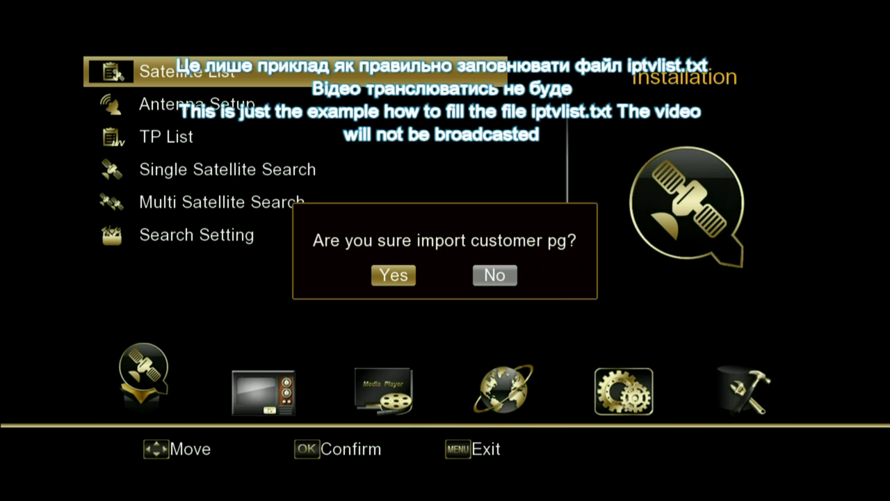
key("Return")
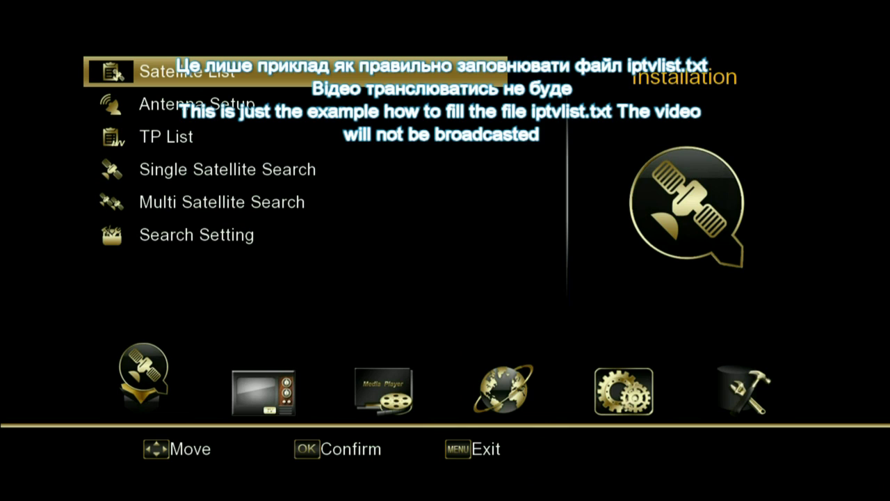
key("Right")
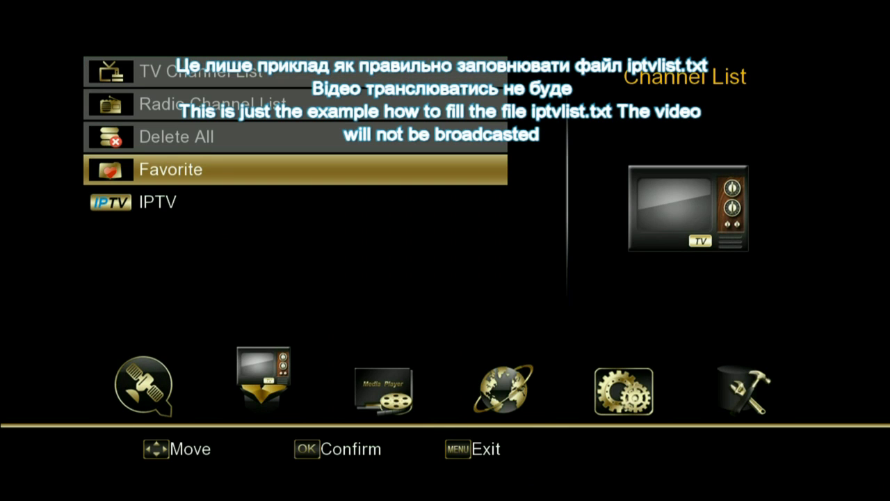
key("Down")
key("Return")
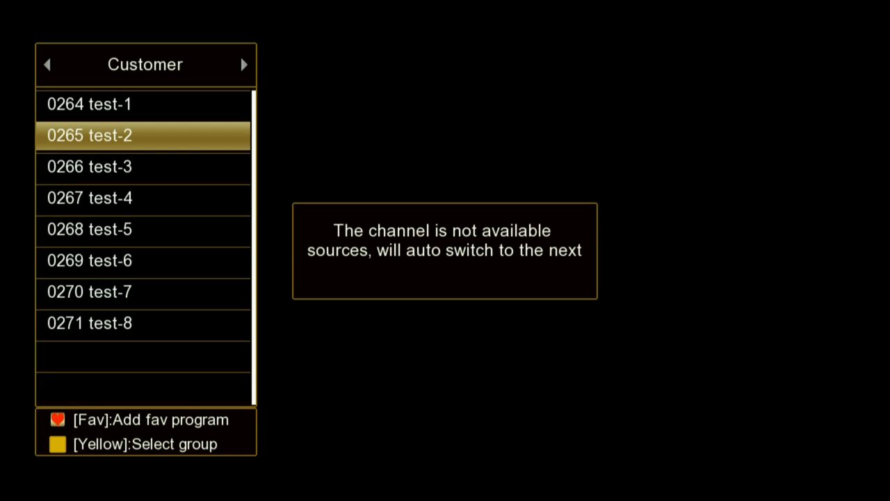
Look through the imported test channels in the Customer group down to test-8 and return to test-1.
key("Down")
key("Down")
key("Down")
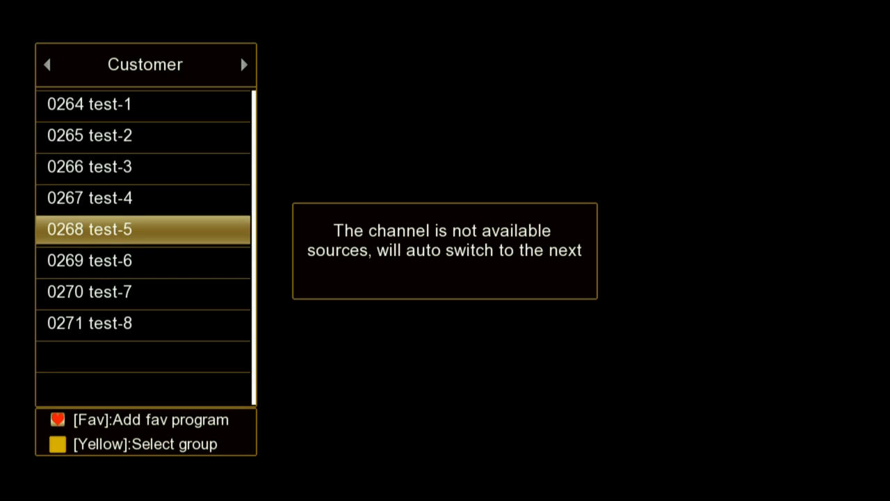
key("Down")
key("Down")
key("Down")
key("Down")
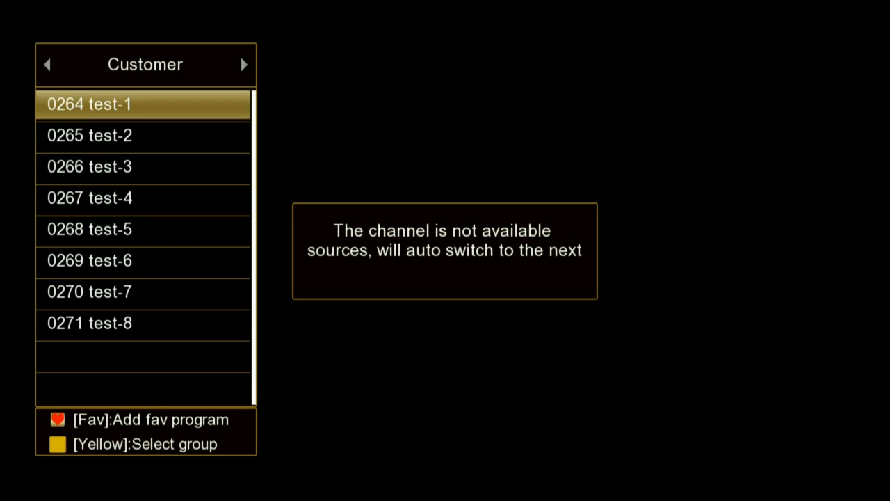